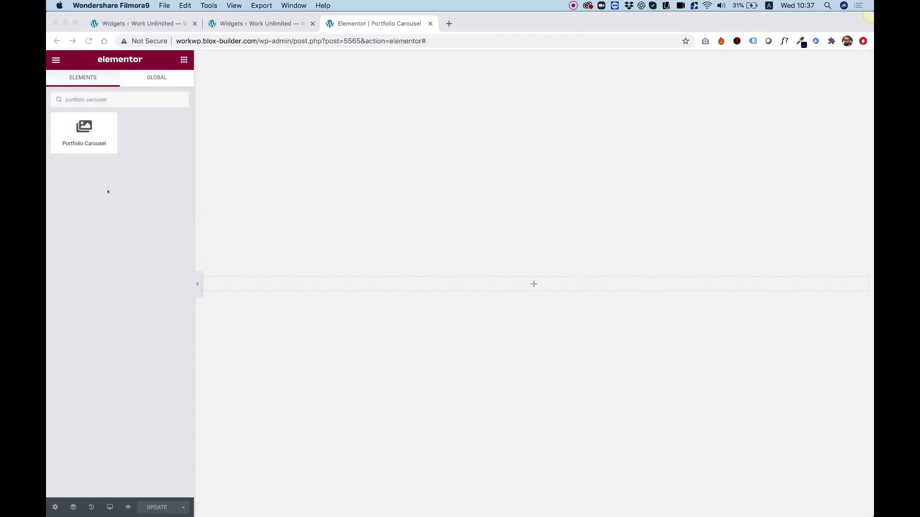
Search the Elements panel for 'portfolio carousel'
left_click(82, 132)
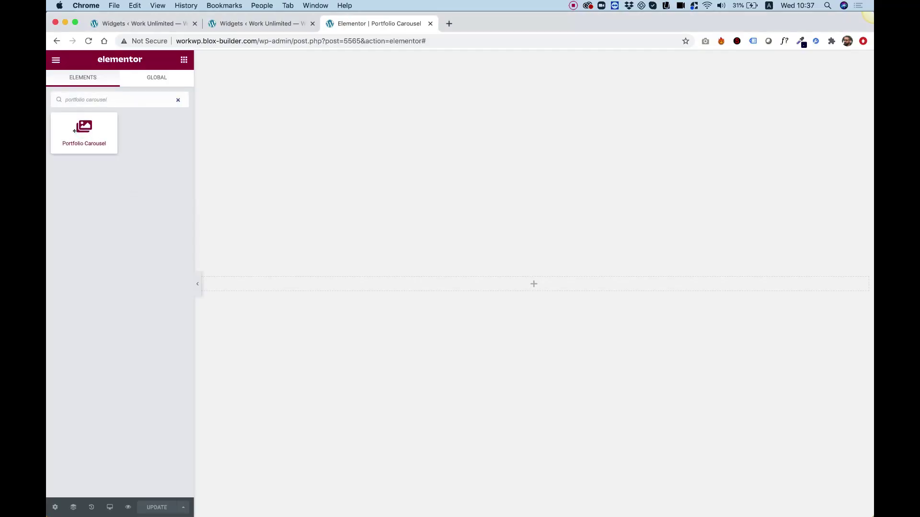
Drop the Portfolio Carousel widget into the empty section and step it back one slide
left_click_drag(75, 129, 418, 281)
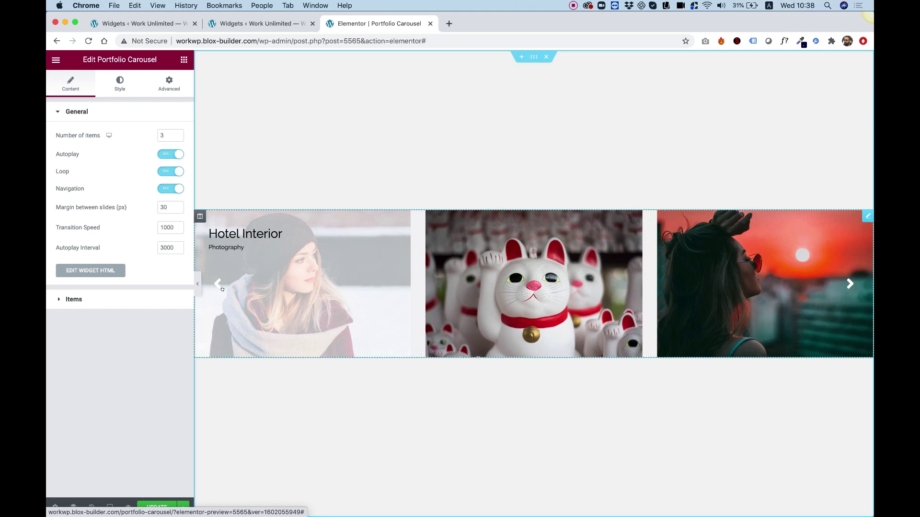
left_click(220, 287)
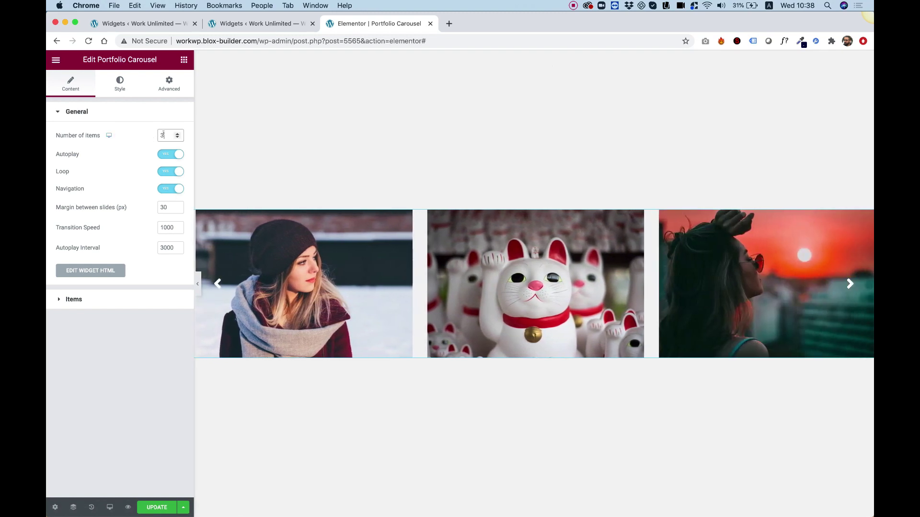
Set Number of items to 3 for tablet and 4 for desktop
double_click(162, 134)
type("2")
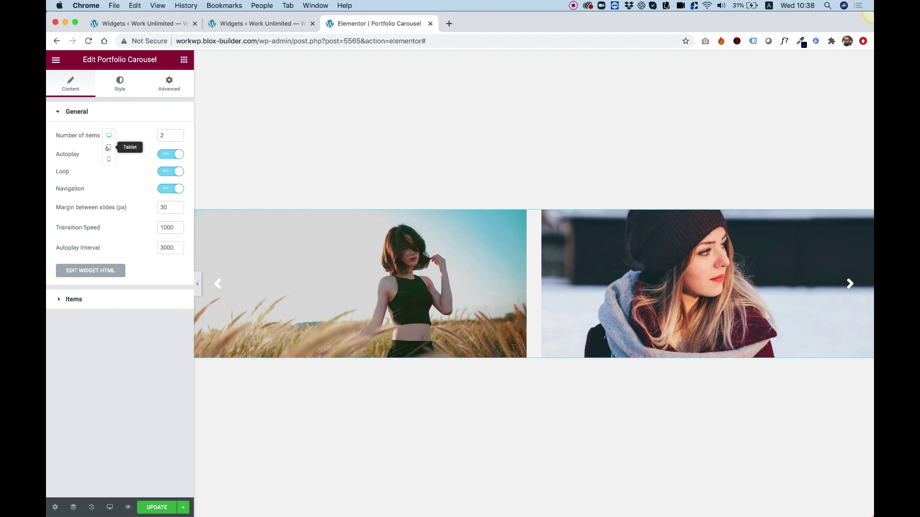
left_click(108, 148)
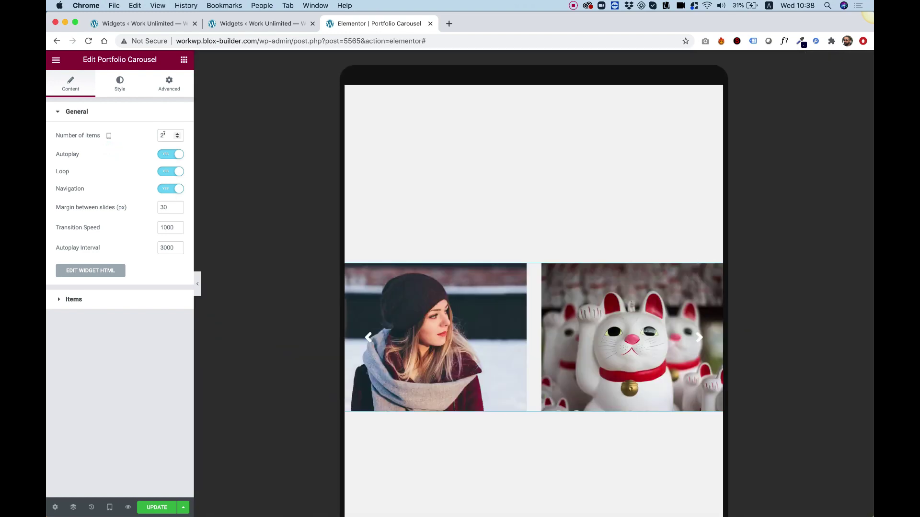
type("3")
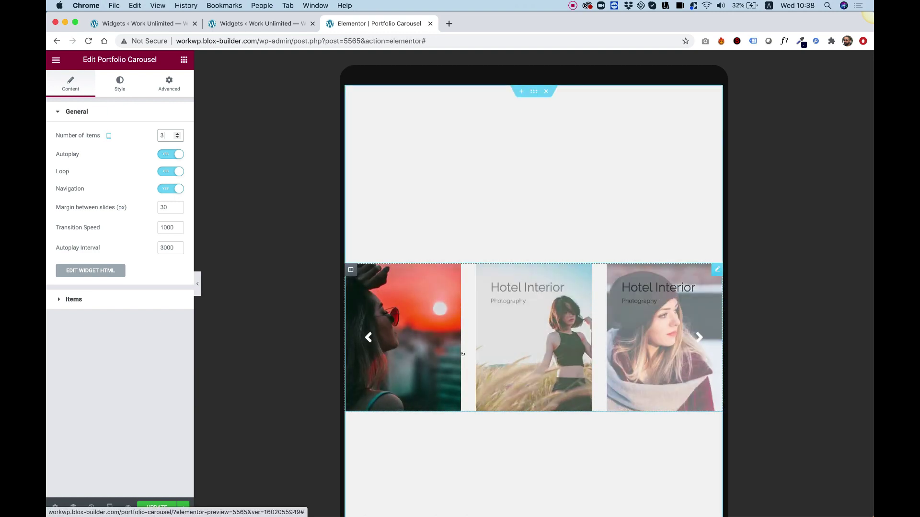
left_click(109, 136)
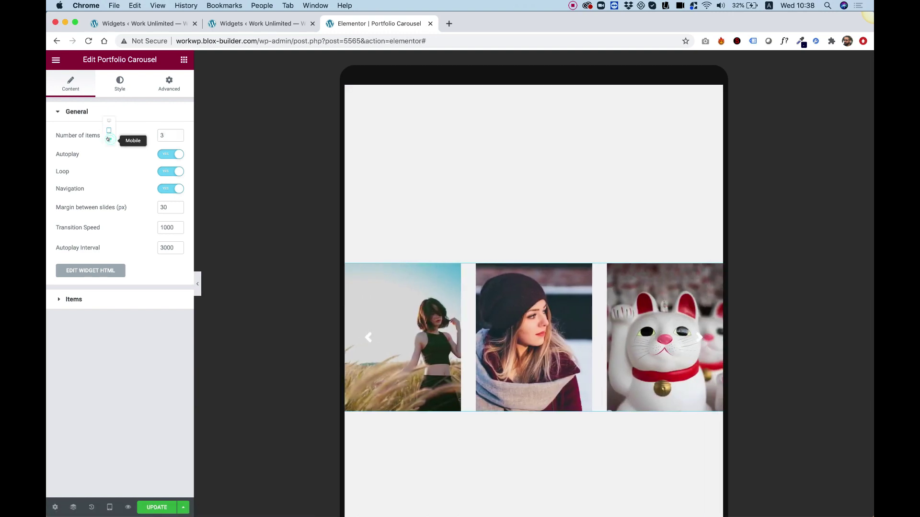
left_click(108, 125)
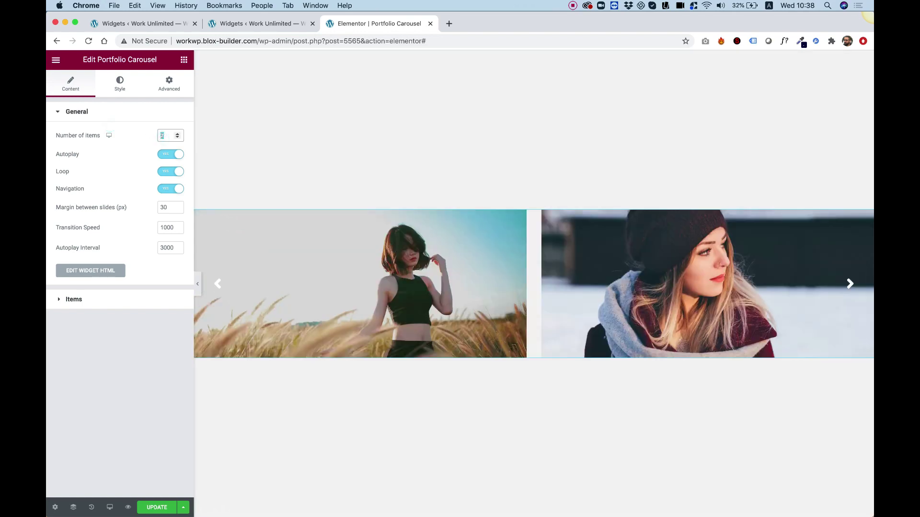
type("4")
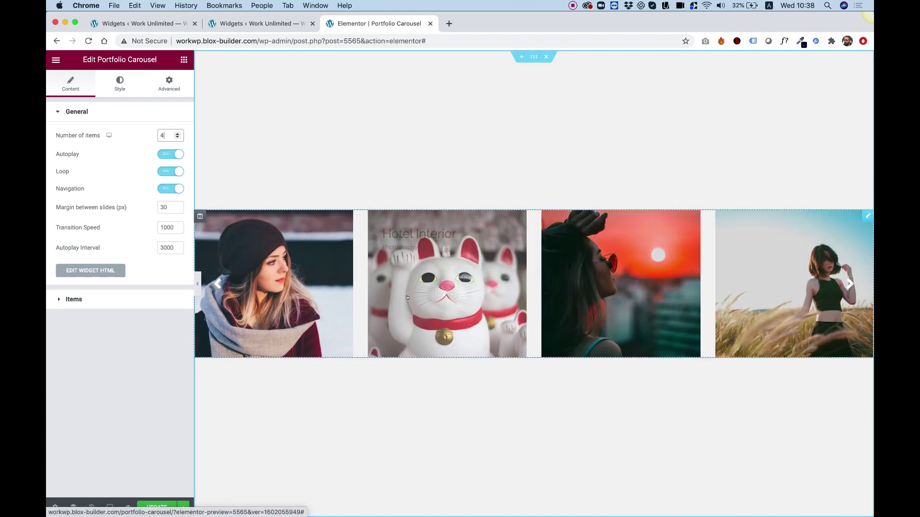
Turn carousel Autoplay off, test the slide arrows, and toggle Navigation off and back on
left_click(167, 155)
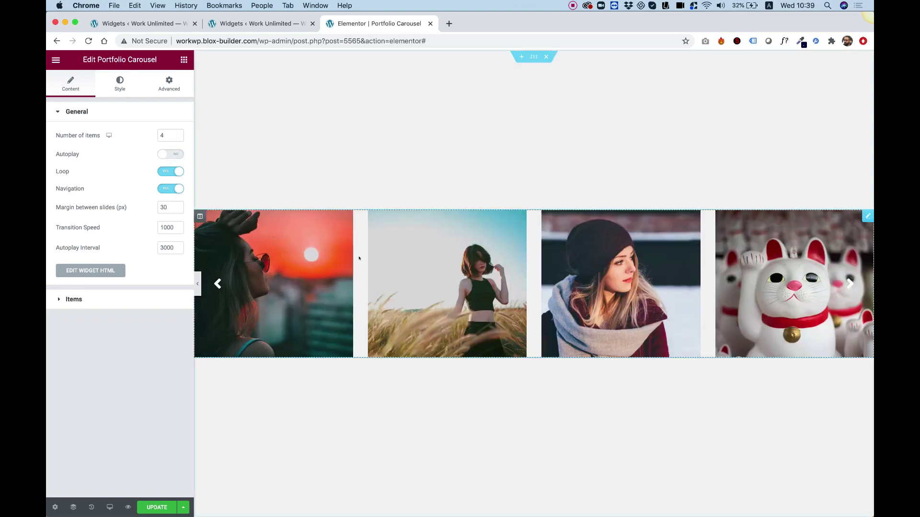
left_click(215, 284)
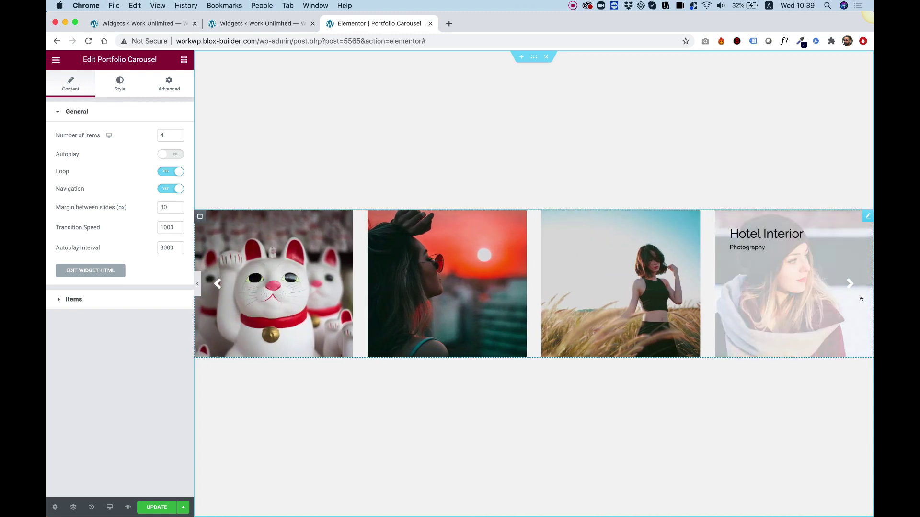
left_click(850, 283)
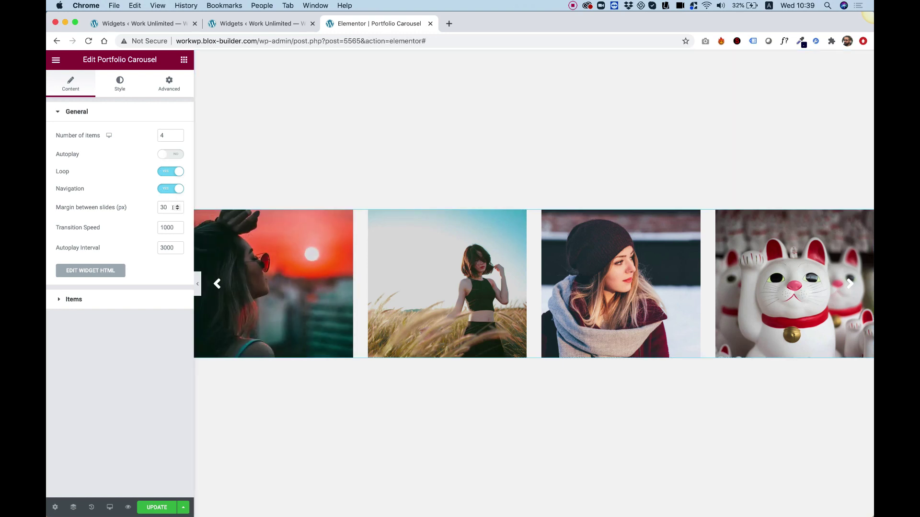
left_click(167, 189)
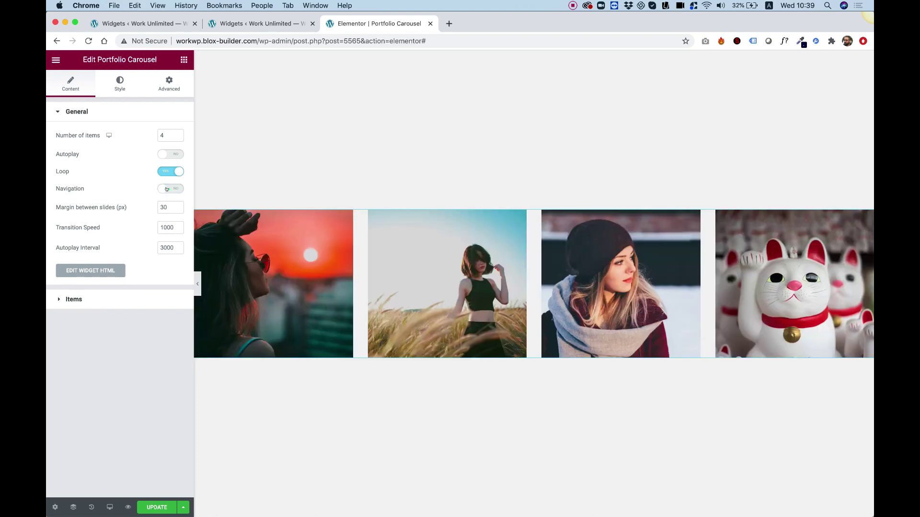
left_click(166, 189)
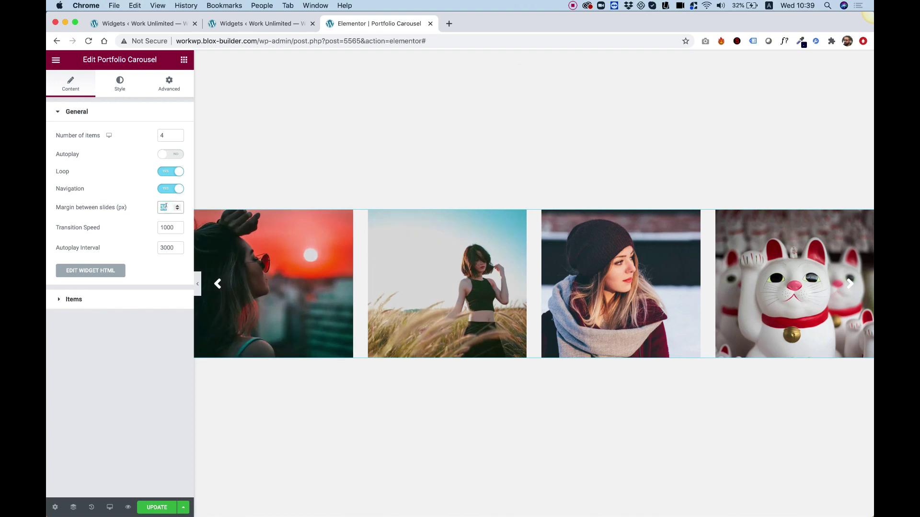
Set Margin between slides to 0 and Transition Speed to 4000, previewing with the arrows
type("0")
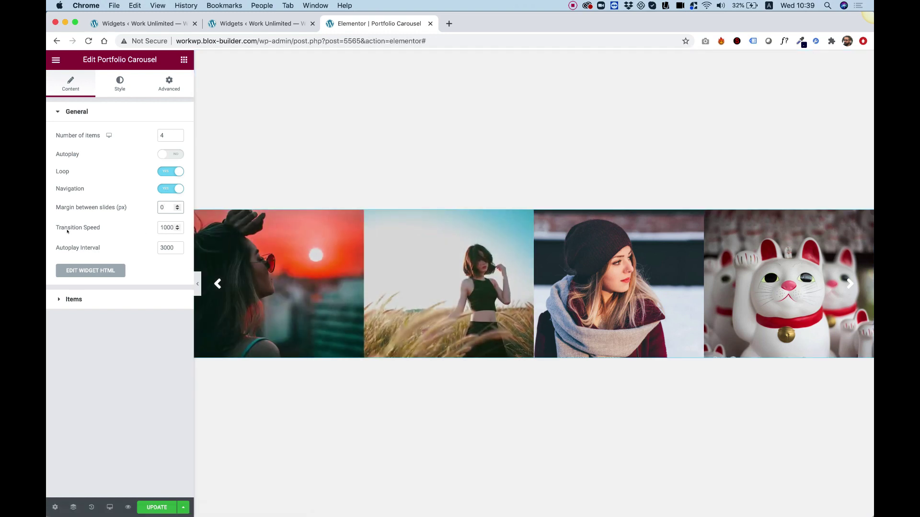
left_click(214, 284)
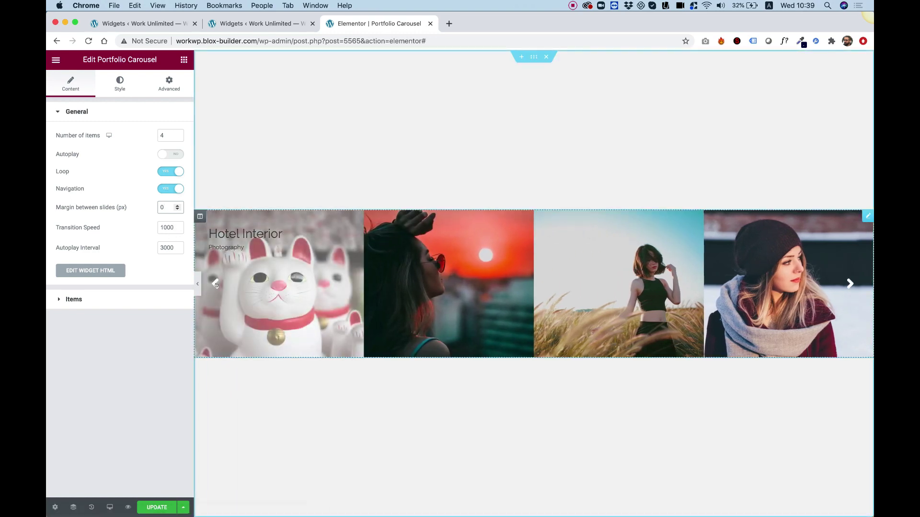
left_click(213, 284)
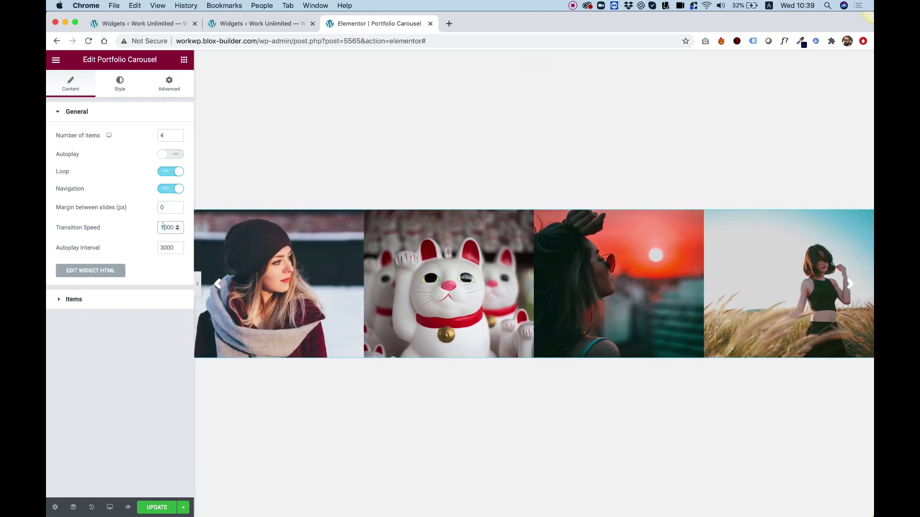
type("4")
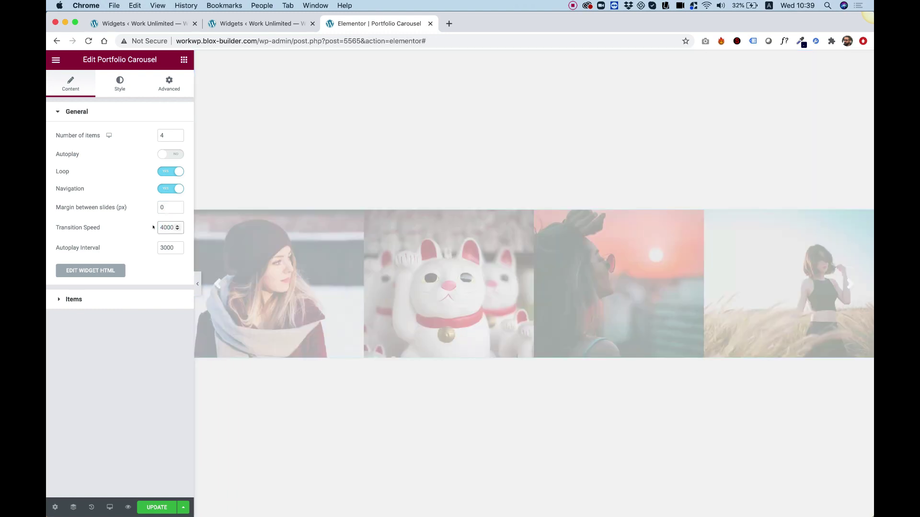
left_click(213, 283)
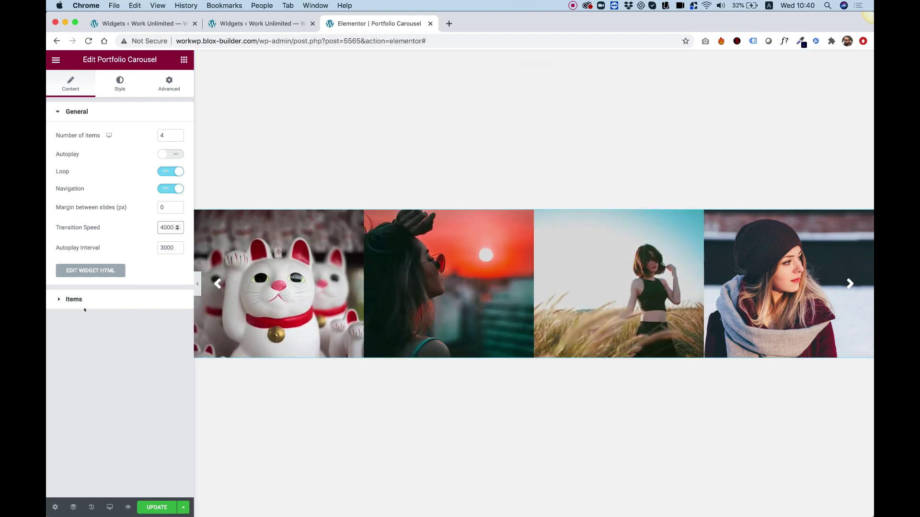
Give the first item, Hotel Interior, the Santa-hat present photo from the Media Library
left_click(74, 300)
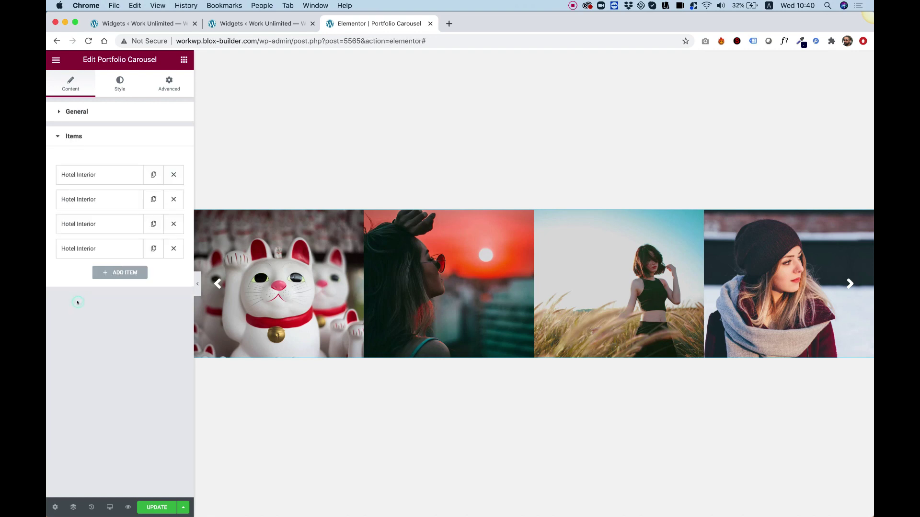
left_click(82, 173)
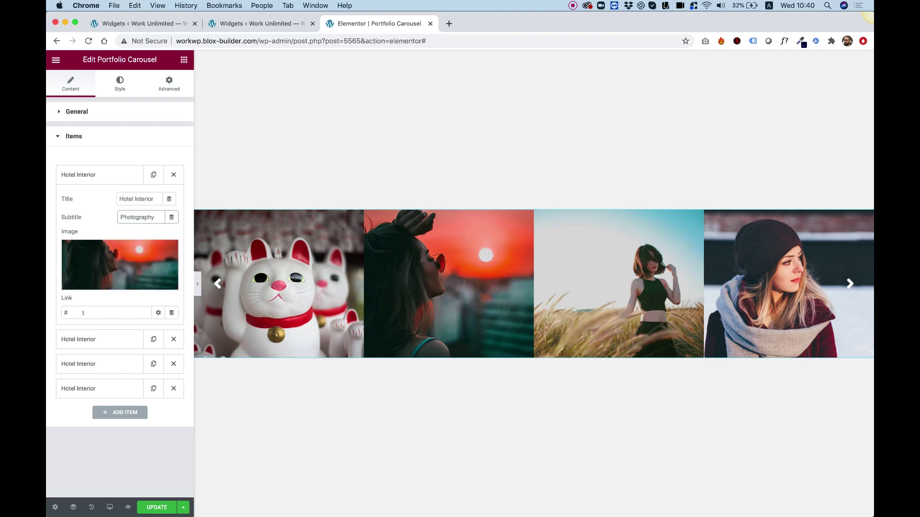
left_click(101, 276)
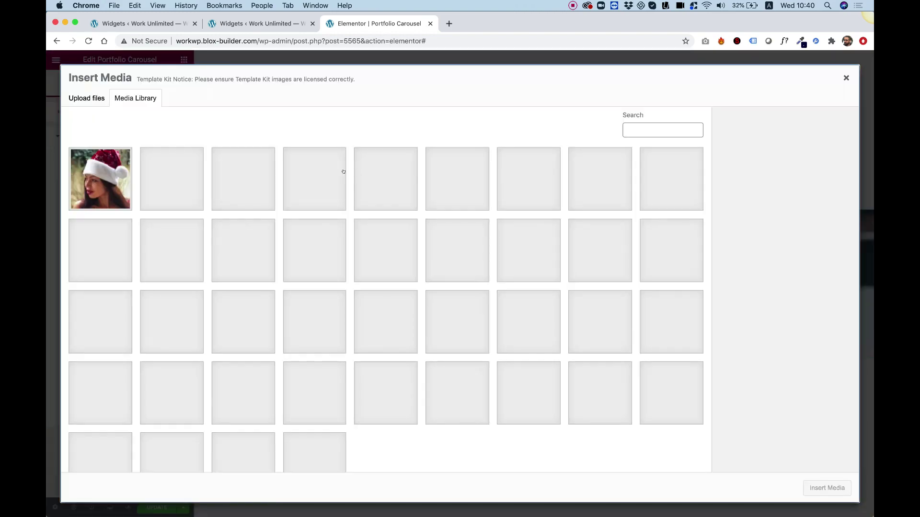
scroll(405, 260, "down", 1)
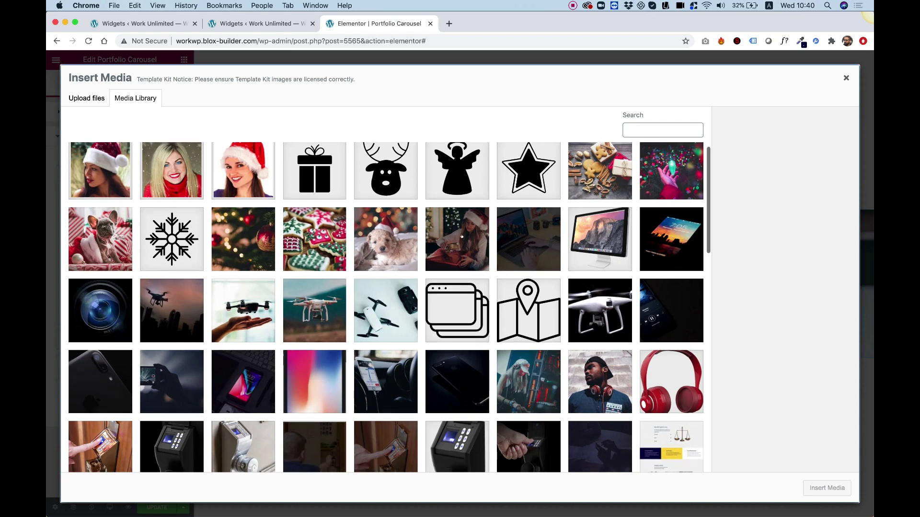
left_click(465, 236)
left_click(826, 487)
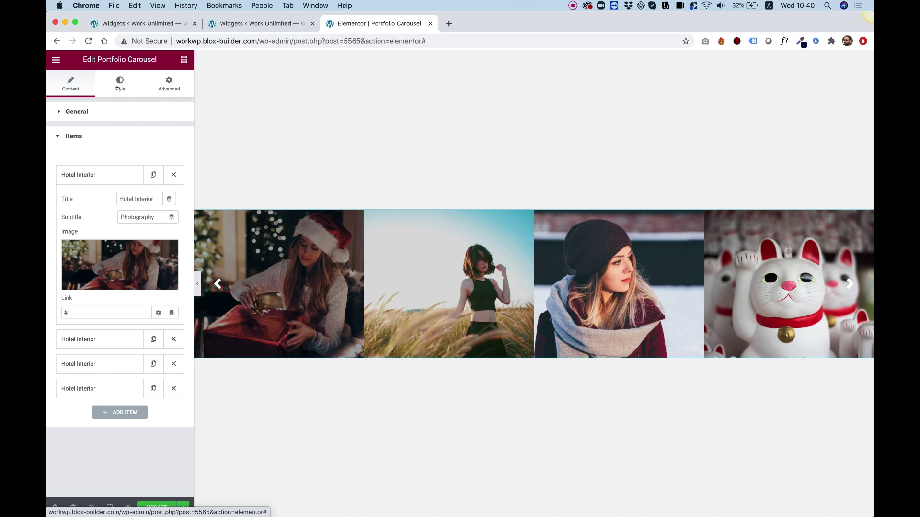
On the Style tab, set Image Height 560, Slide Radius 0 and Text Align Center
left_click(118, 88)
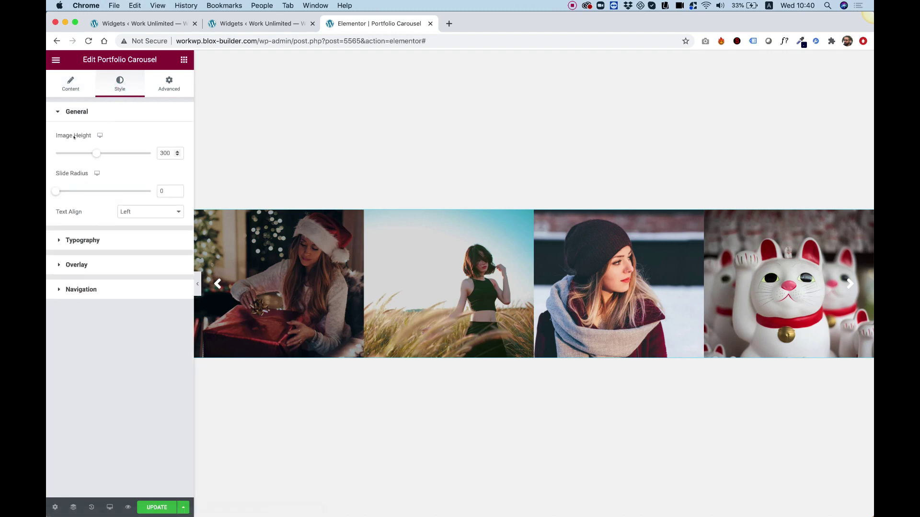
left_click_drag(95, 153, 131, 154)
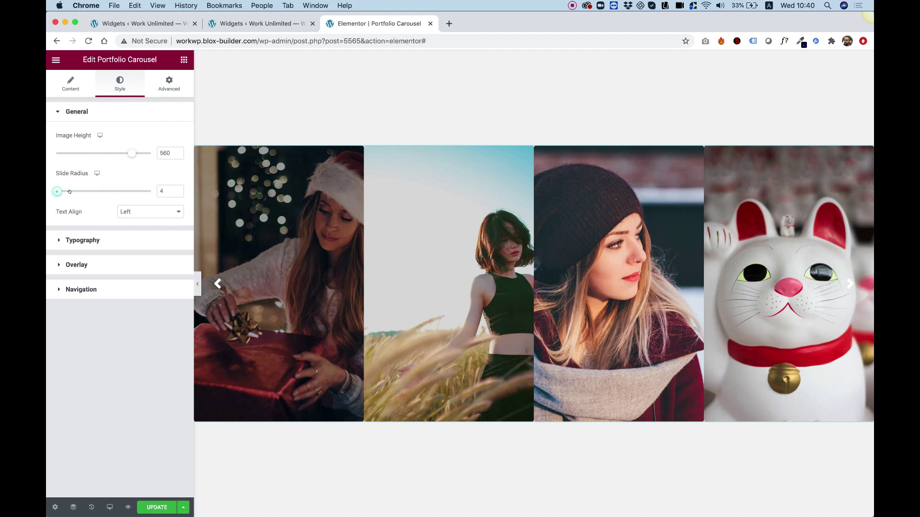
mouse_move(69, 191)
left_mouse_down()
mouse_move(79, 191)
mouse_move(66, 191)
left_mouse_up()
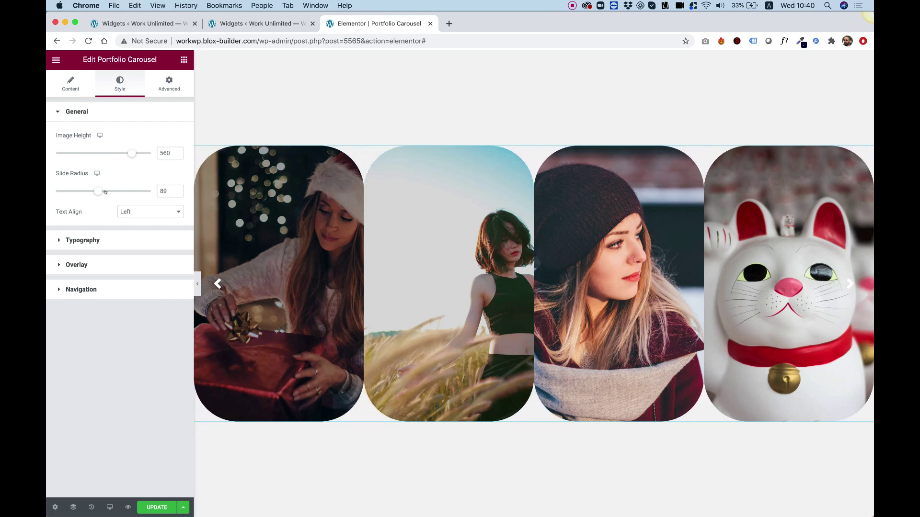
left_click_drag(105, 191, 53, 190)
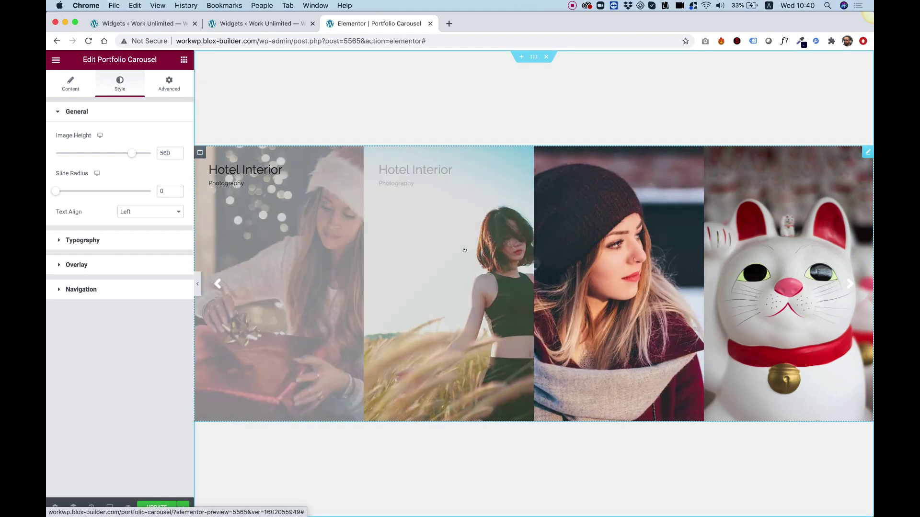
left_click(137, 212)
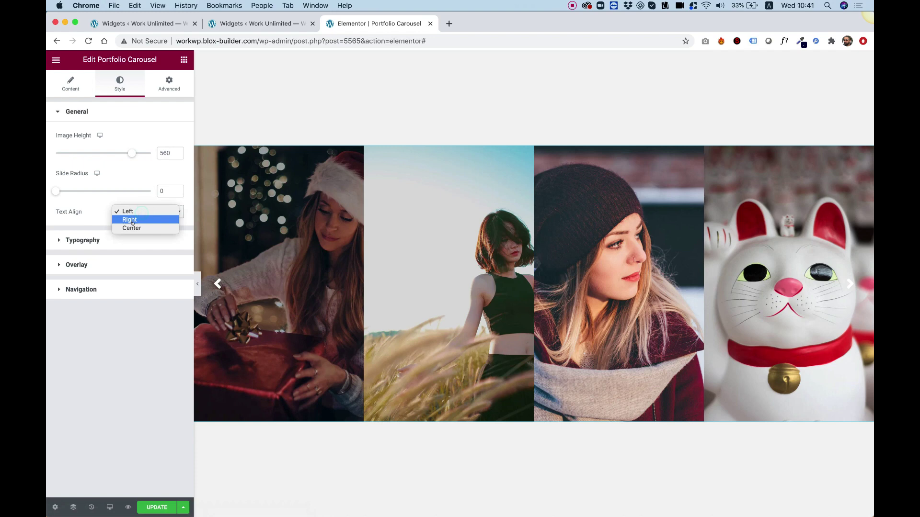
left_click(131, 228)
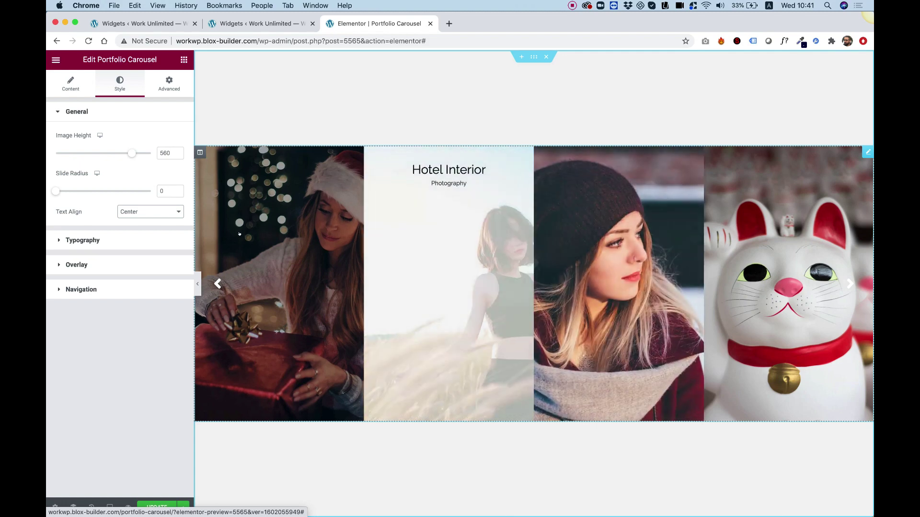
Try red and light grey title colours, settle on near-black, and set Space Between to 5
left_click(115, 236)
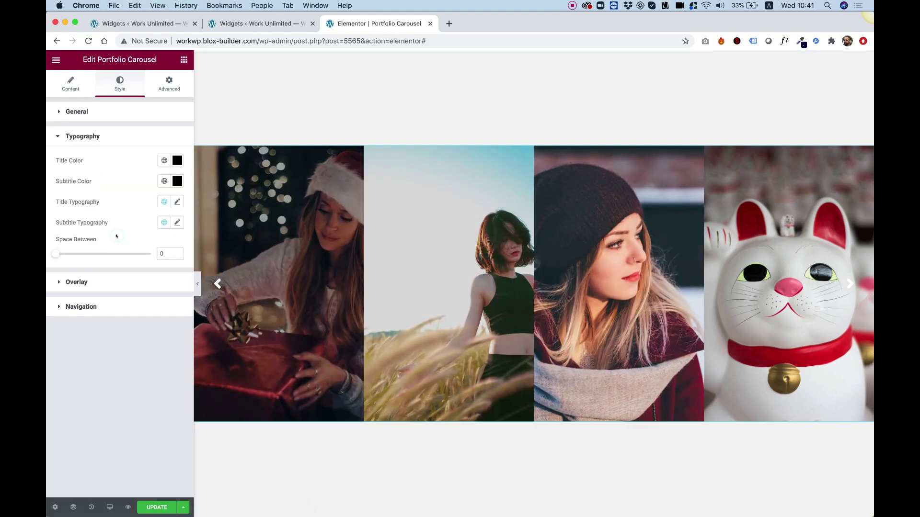
left_click(177, 160)
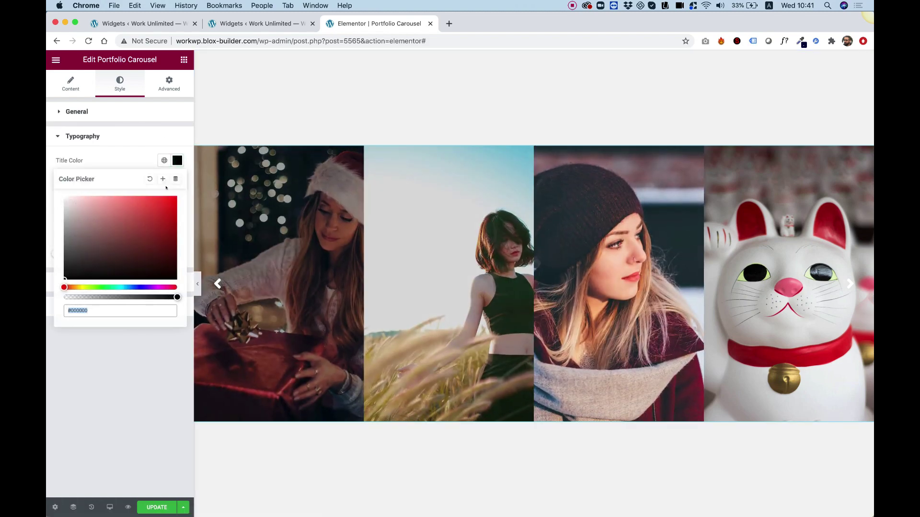
type("#FF0000")
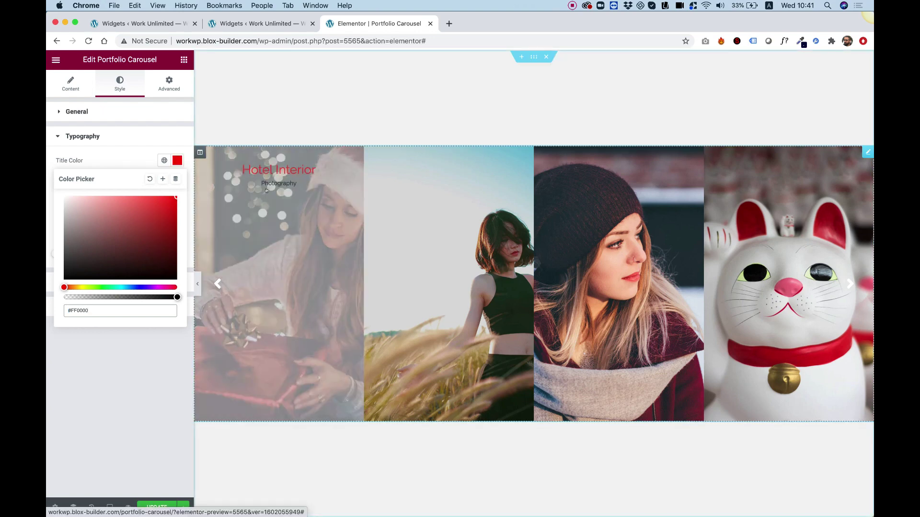
mouse_move(141, 214)
left_mouse_down()
mouse_move(144, 234)
mouse_move(58, 195)
left_mouse_up()
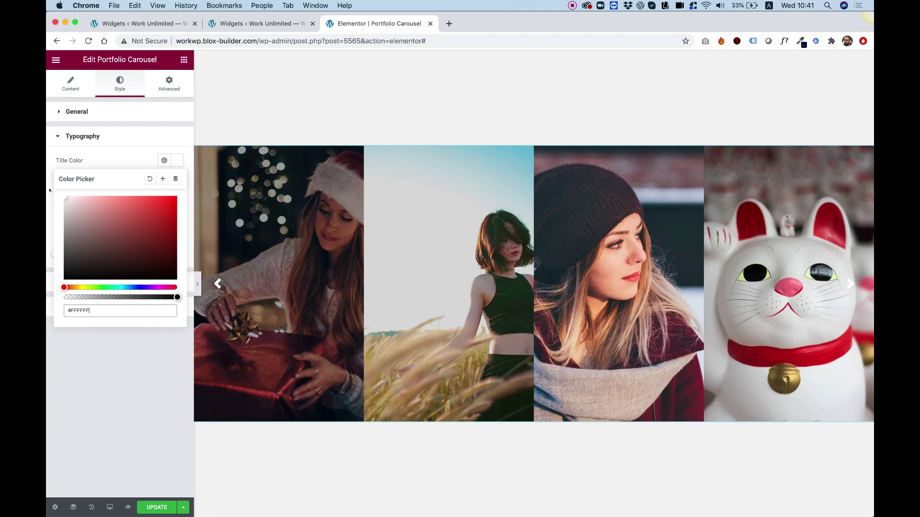
left_click_drag(91, 249, 174, 281)
key("Escape")
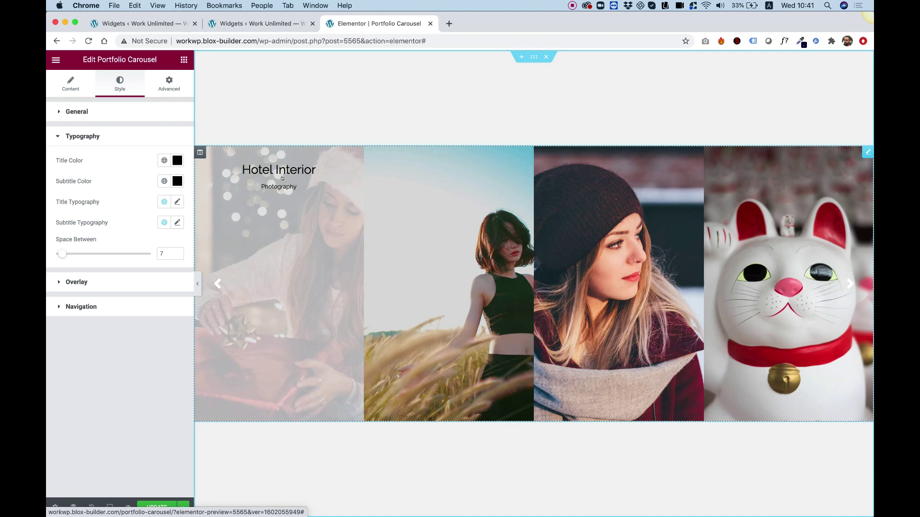
left_click_drag(62, 254, 54, 256)
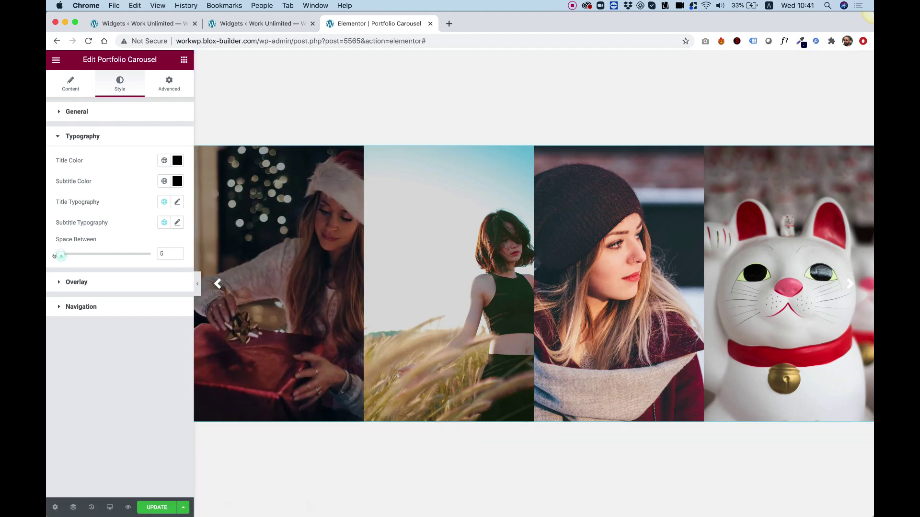
Change the Overlay Color from translucent white to a vivid purple
left_click(81, 280)
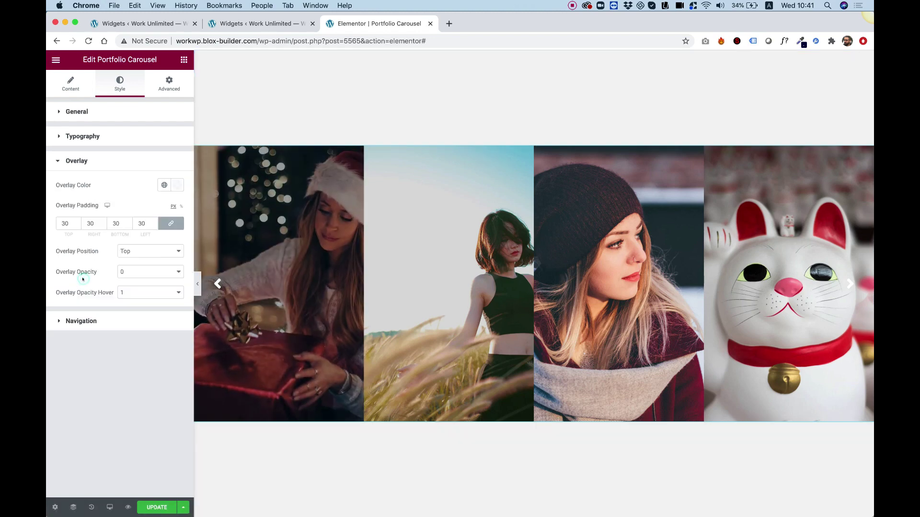
left_click(178, 185)
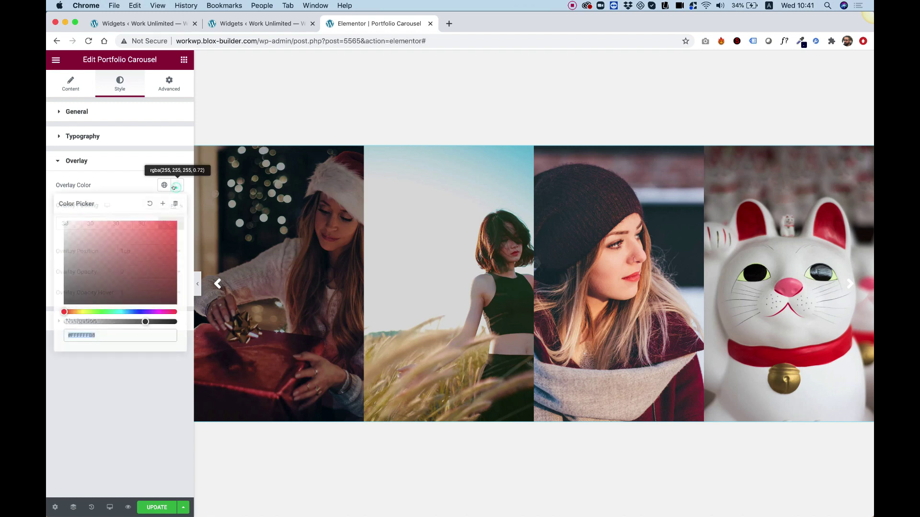
left_click(139, 311)
left_click_drag(156, 240, 143, 212)
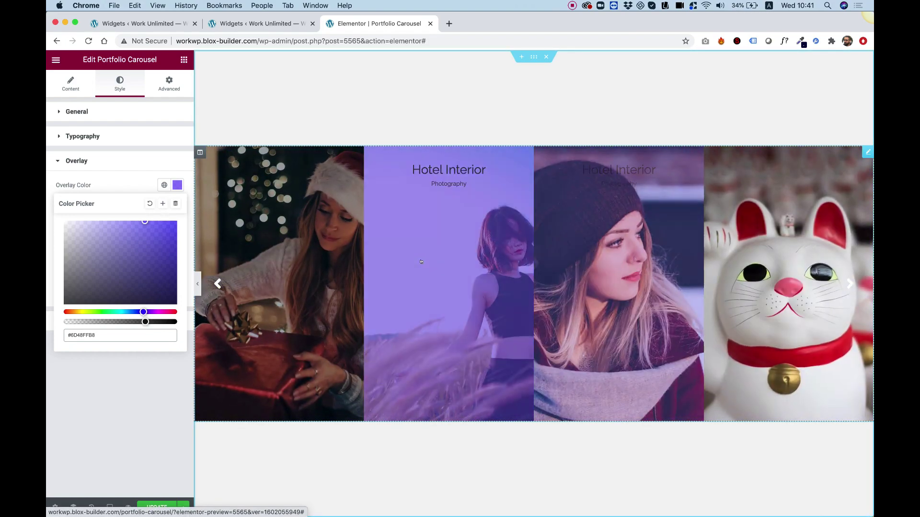
left_click(124, 184)
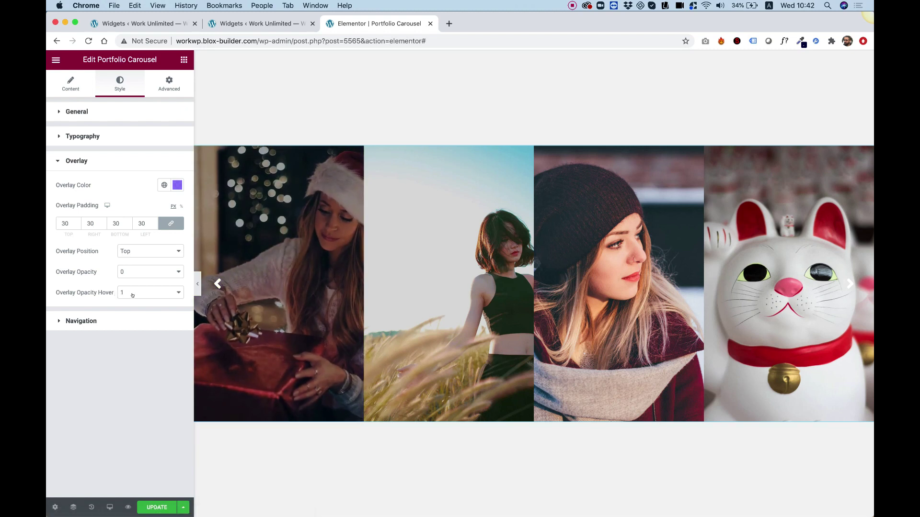
Set Overlay Opacity to 0.5 and Overlay Opacity Hover to 0
left_click(131, 274)
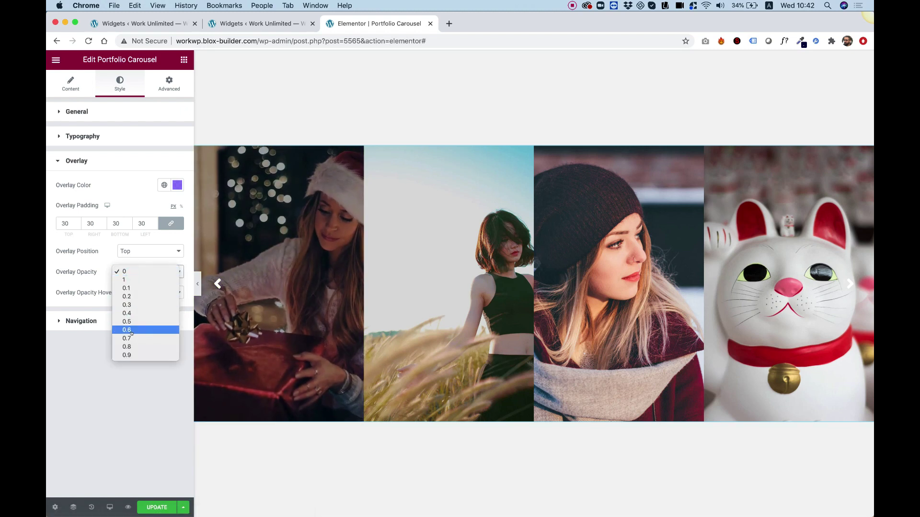
left_click(77, 276)
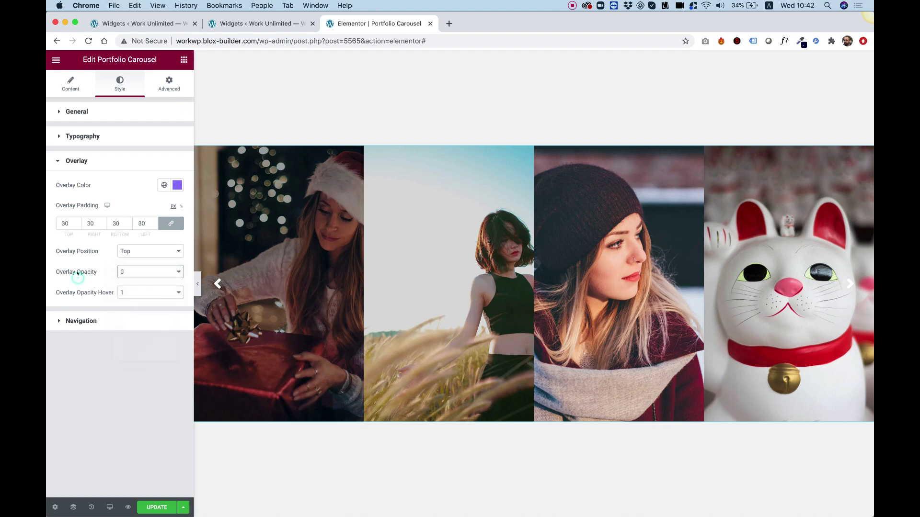
left_click(123, 272)
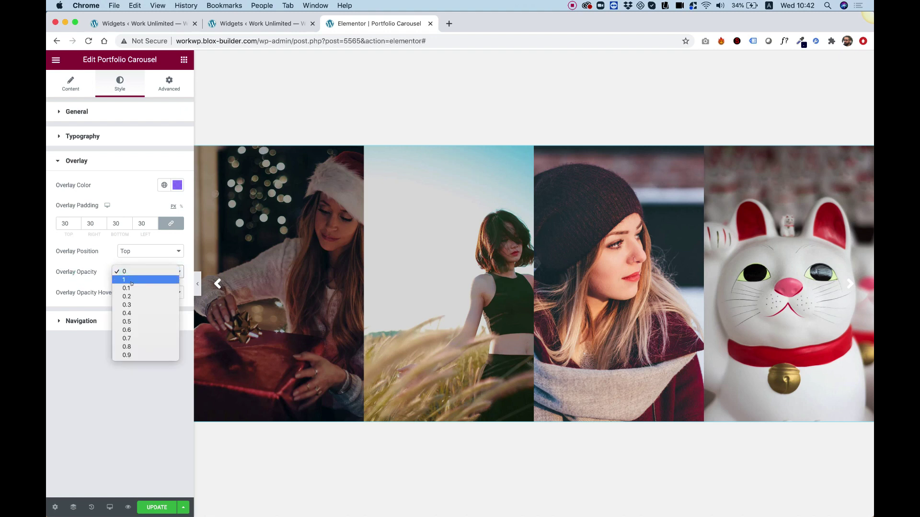
left_click(136, 321)
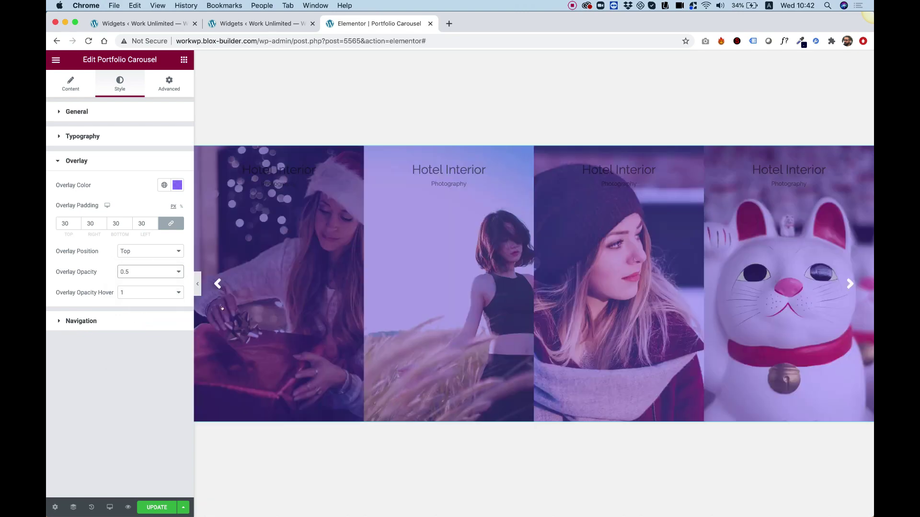
left_click(125, 295)
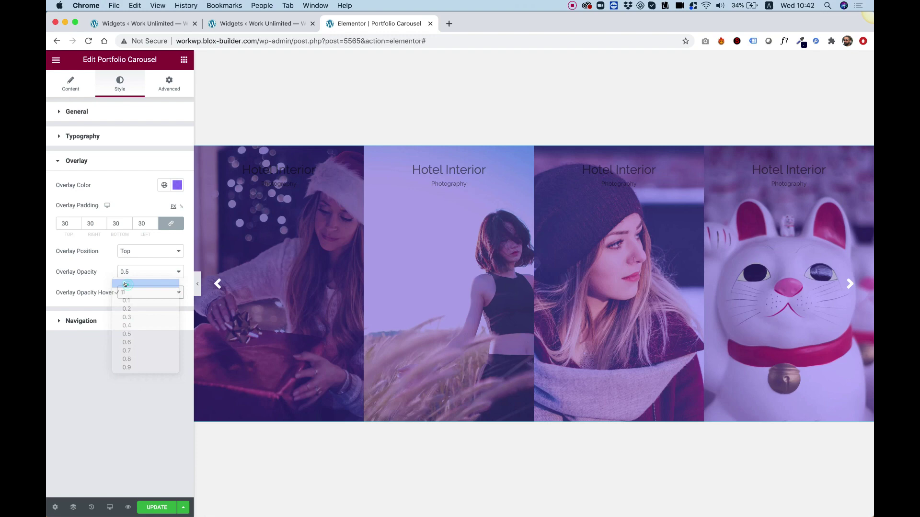
left_click(124, 283)
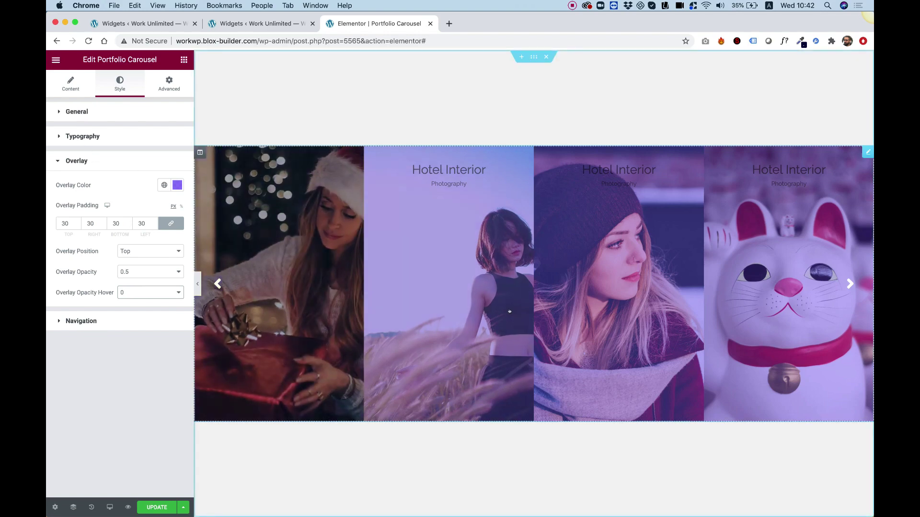
Set the slide Title Color to white (#FFFFFF)
left_click(83, 136)
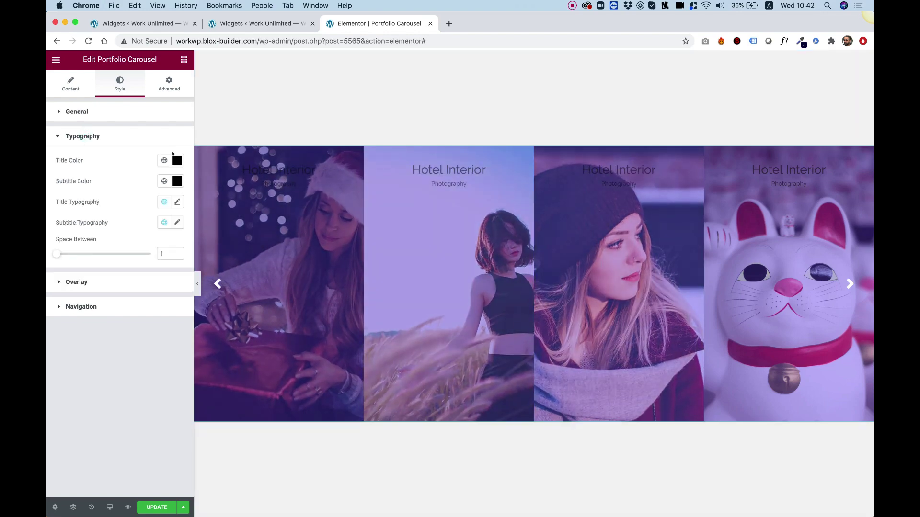
left_click(177, 160)
left_click_drag(127, 215, 51, 190)
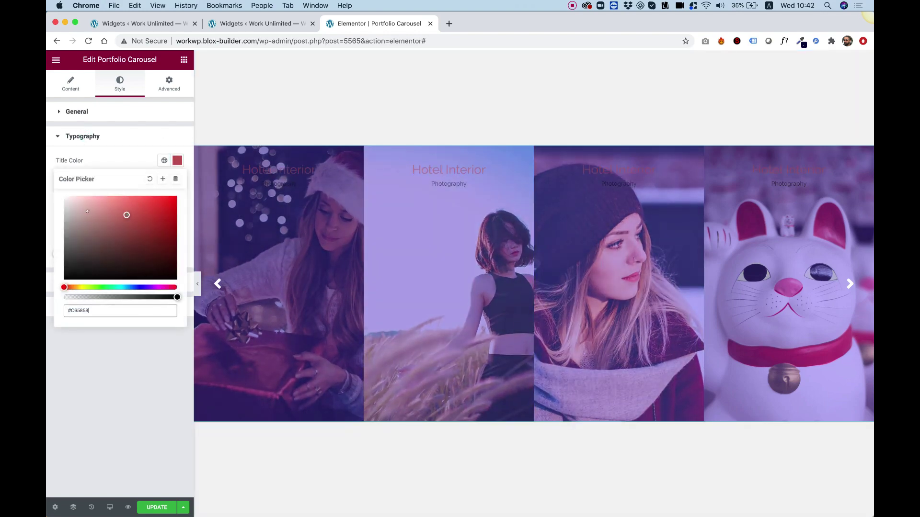
left_click(91, 166)
Set the Subtitle Color to white (#FFFFFF)
left_click(177, 181)
left_click(128, 231)
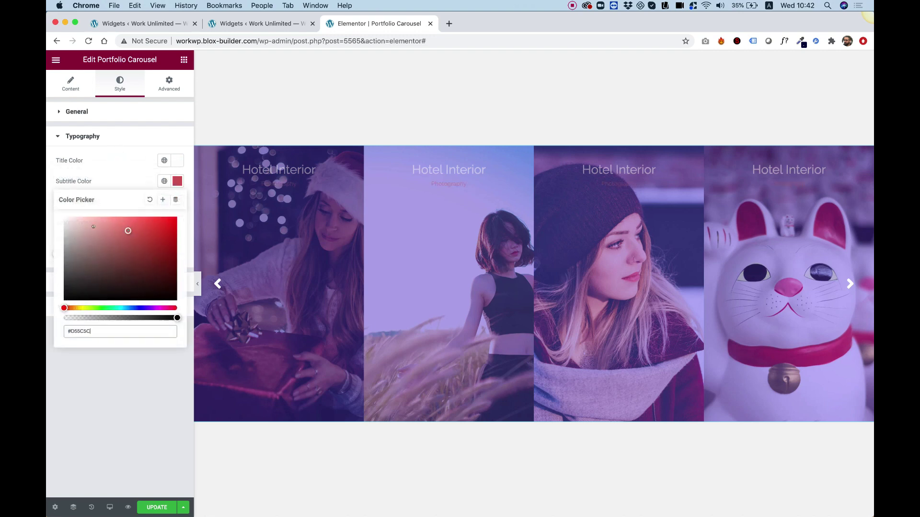
left_click_drag(94, 226, 49, 202)
left_click(97, 185)
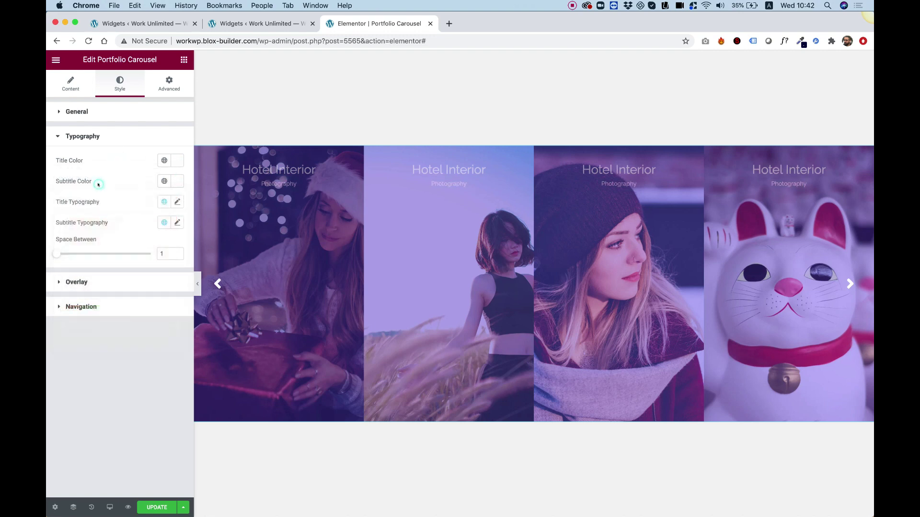
left_click(86, 282)
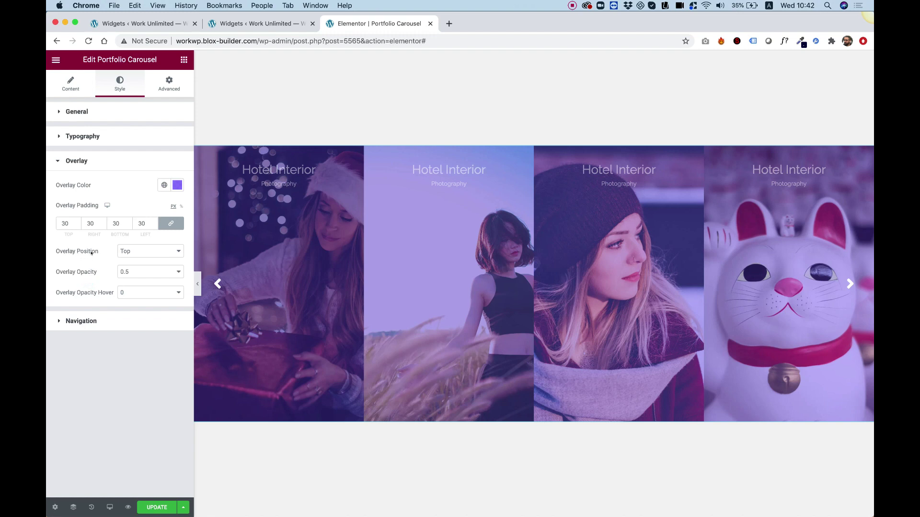
Set Overlay Position to Bottom and the linked Overlay Padding to 38 on all sides
left_click(140, 250)
left_click(138, 256)
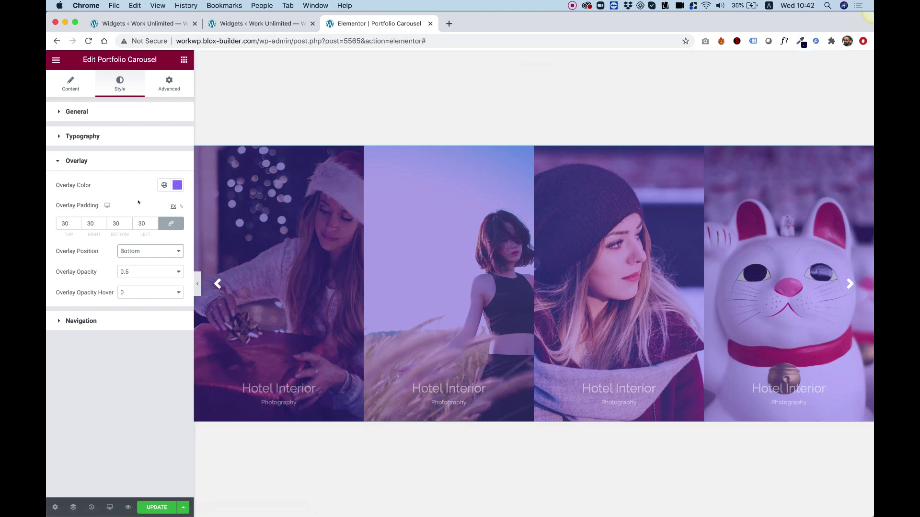
double_click(66, 223)
type("46")
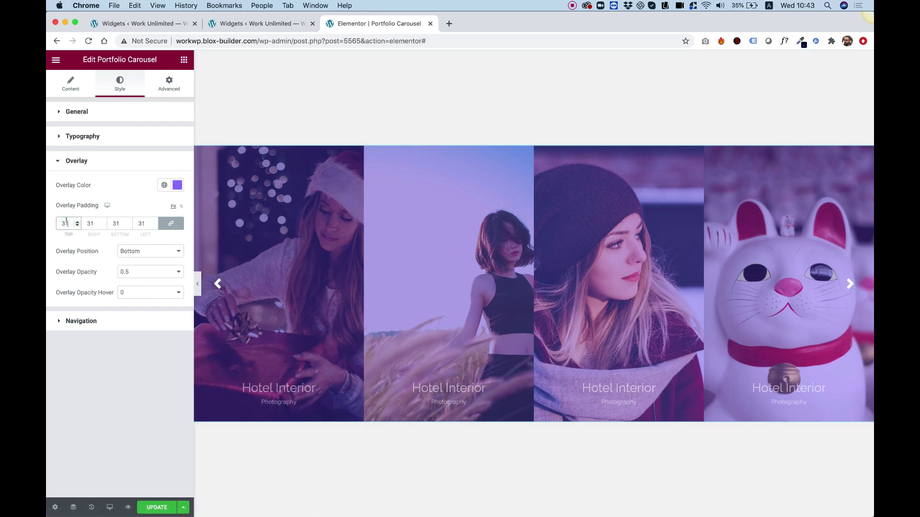
key("Down")
key("Down")
key("Down")
key("Down")
key("Down")
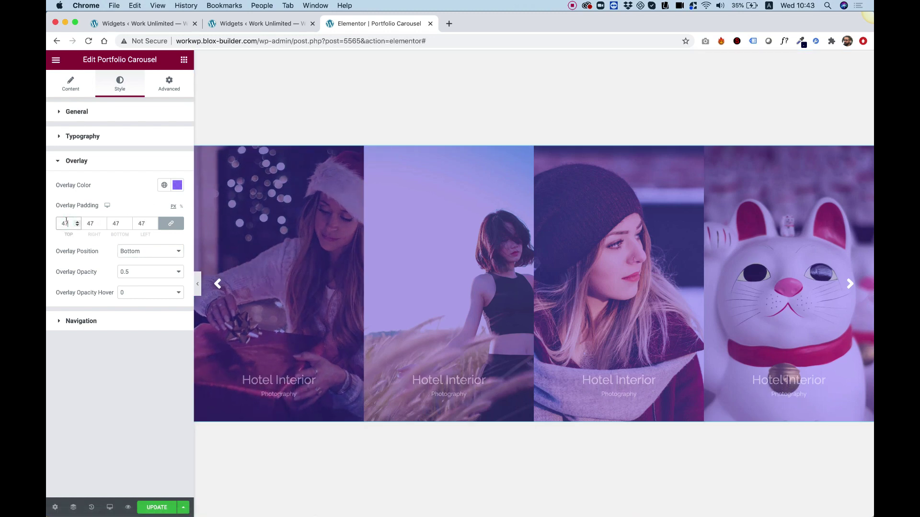
key("Down")
key("Down")
key("Down")
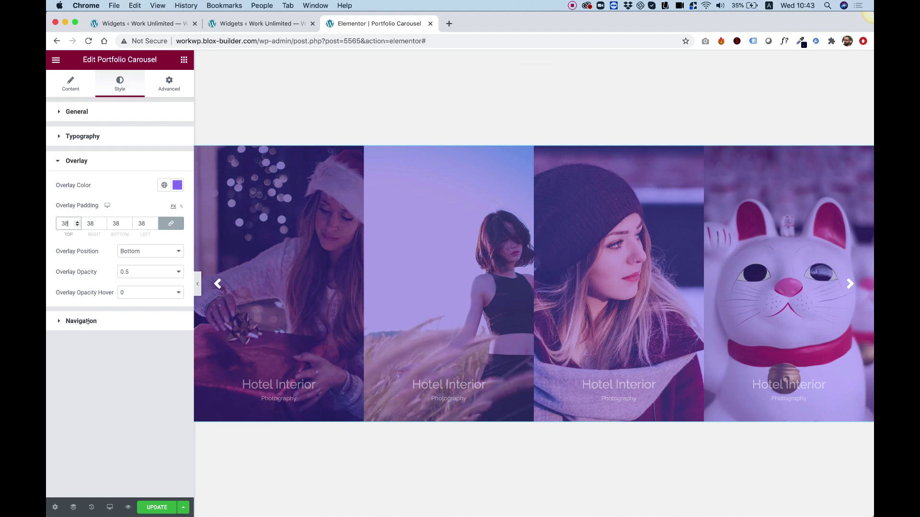
left_click(87, 321)
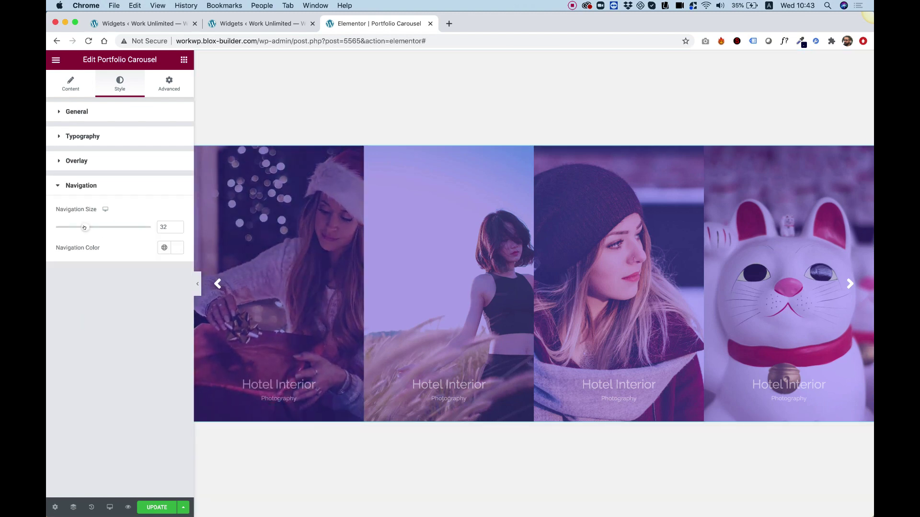
Set Navigation Size to 41 and Navigation Color to black, then test an arrow
mouse_move(86, 228)
left_mouse_down()
mouse_move(109, 228)
mouse_move(93, 228)
left_mouse_up()
left_click(178, 248)
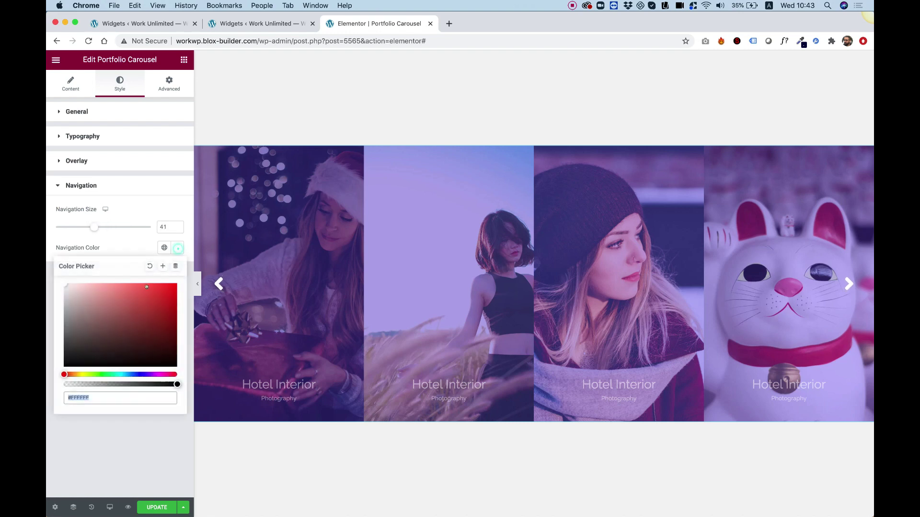
left_click_drag(120, 314, 54, 373)
left_click(100, 458)
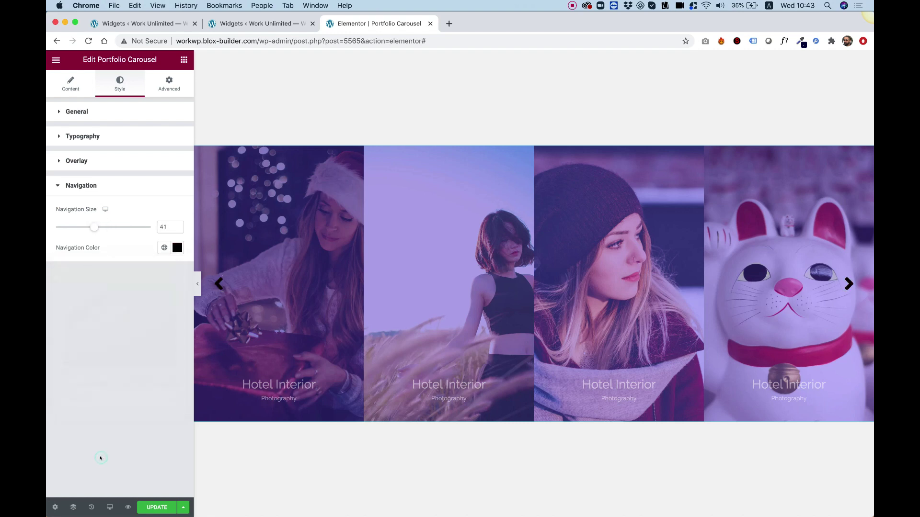
left_click(214, 284)
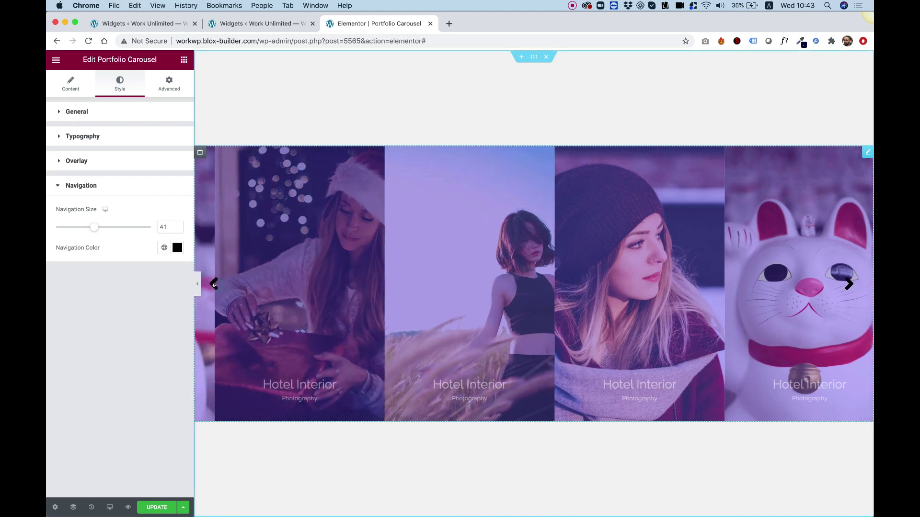